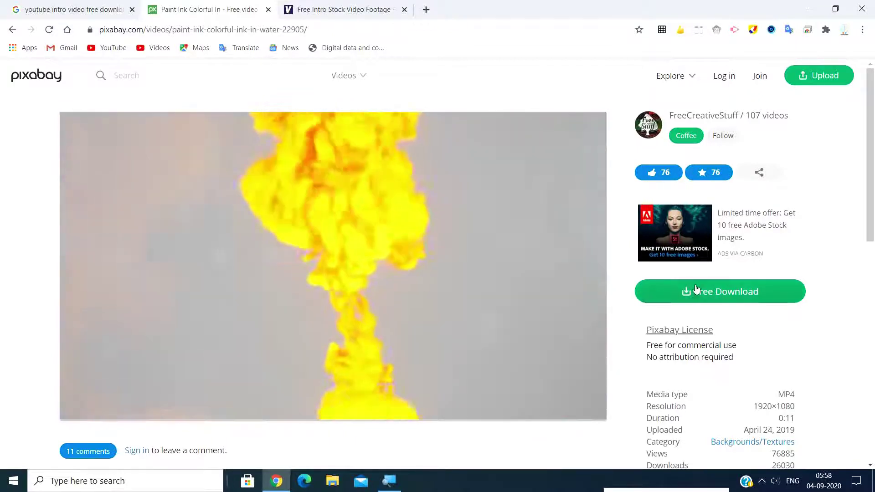
Download the Paint Ink Colorful video as the 6.7 MB 1920×1080 MP4 and play the downloaded Paint - 22905 file.
left_click(696, 290)
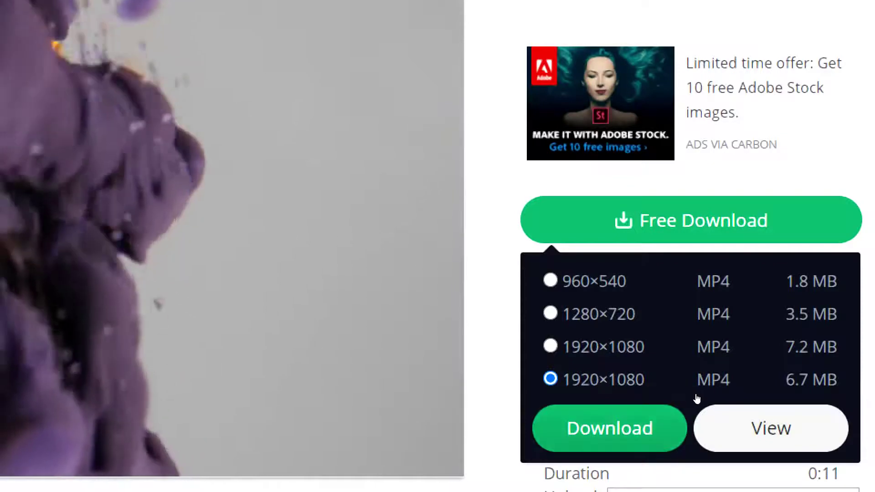
left_click(610, 429)
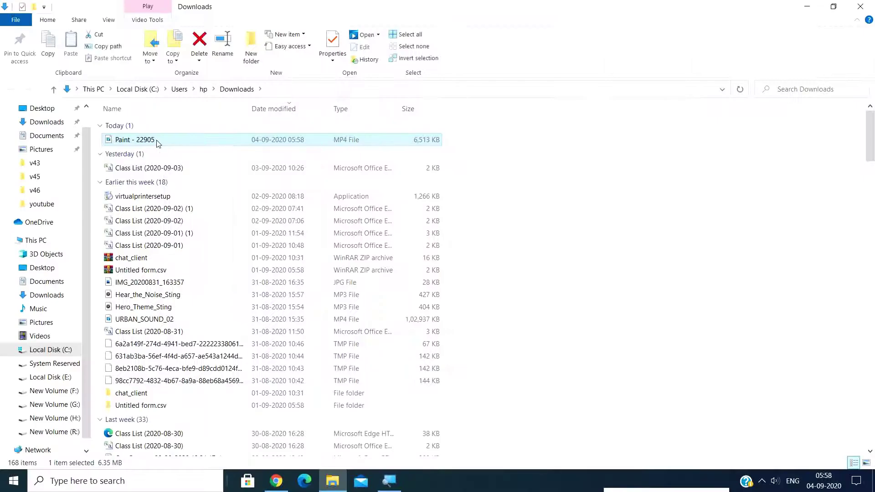
double_click(158, 141)
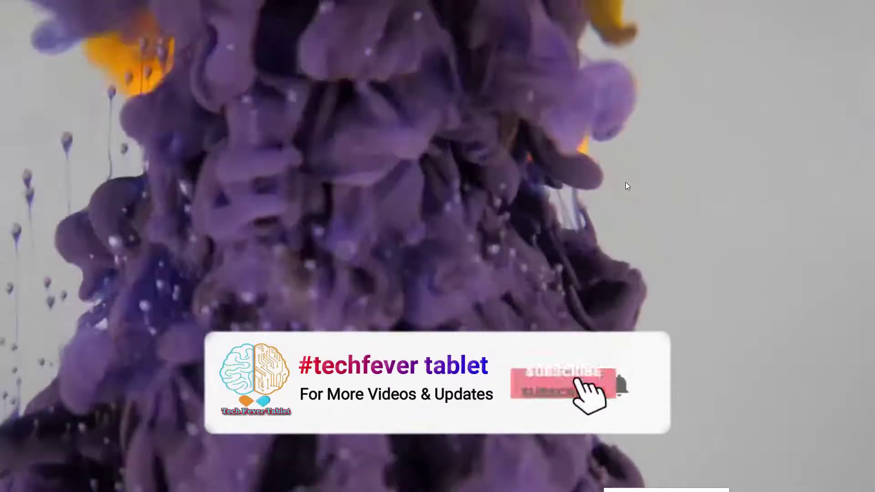
mouse_move(678, 173)
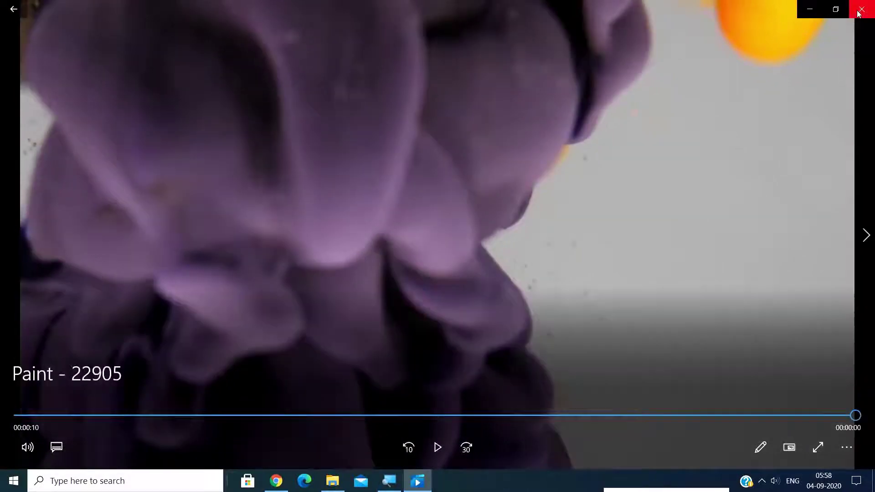
left_click(861, 10)
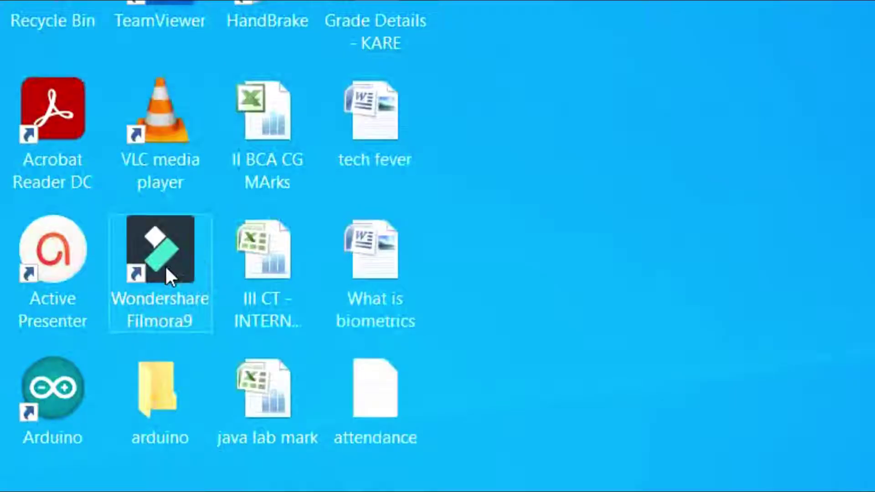
Switch to Wondershare Filmora9, import the Paint - 22905 clip from Downloads and place it at the start of video track 1.
double_click(165, 269)
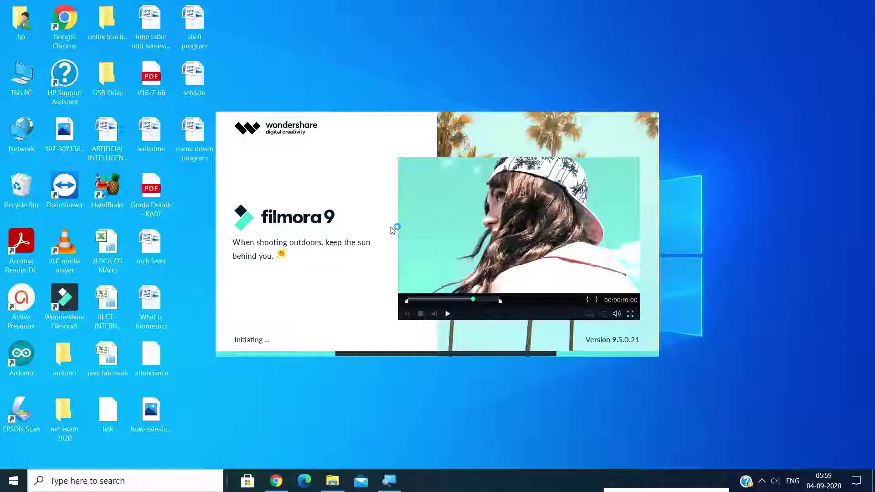
left_click(269, 262)
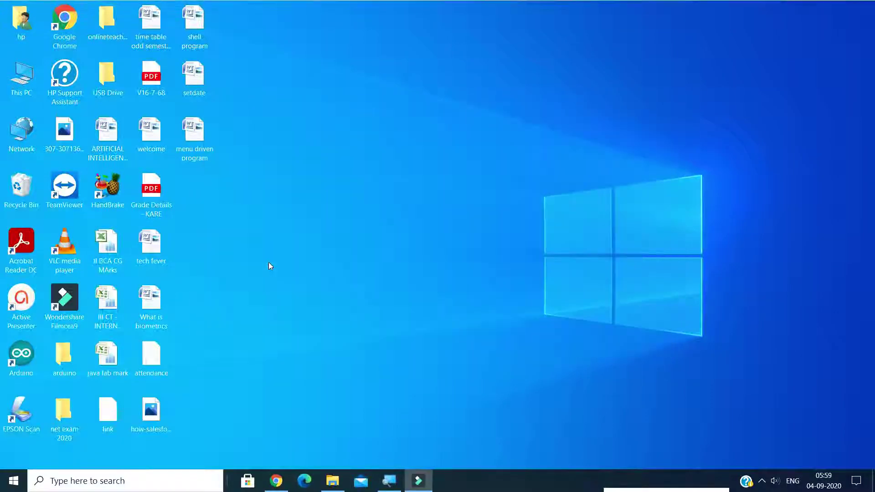
left_click(270, 184)
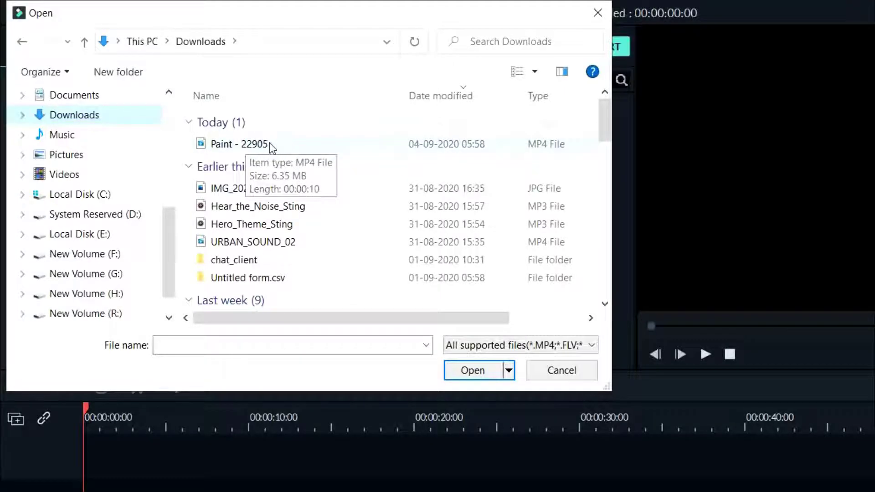
double_click(269, 143)
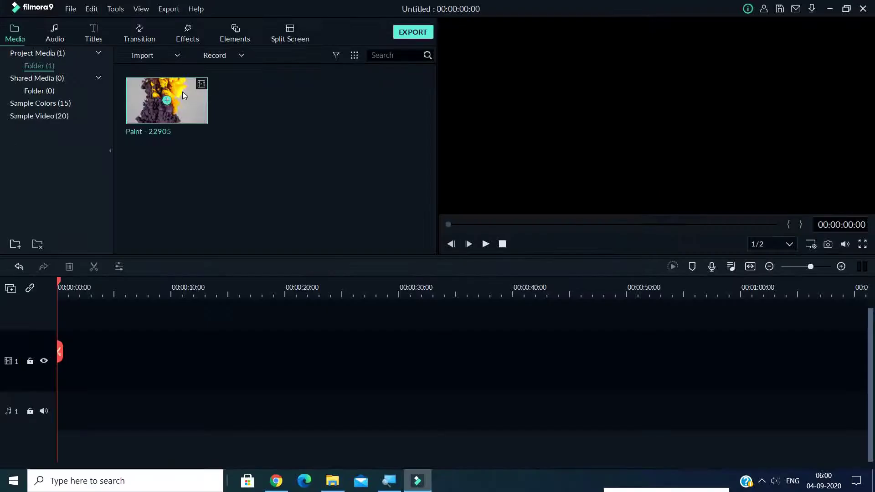
mouse_move(184, 95)
left_mouse_down()
mouse_move(115, 305)
mouse_move(55, 361)
left_mouse_up()
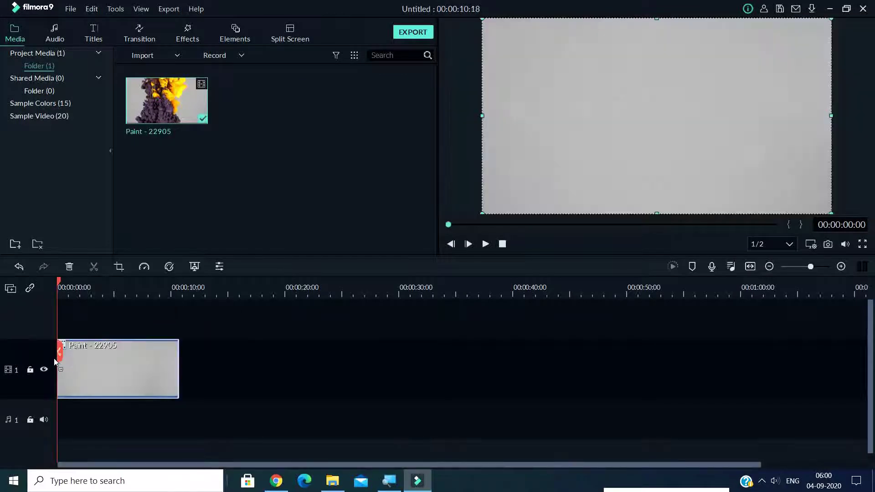
Play the paint clip in the preview and return the playhead to the beginning of the timeline.
left_click(485, 243)
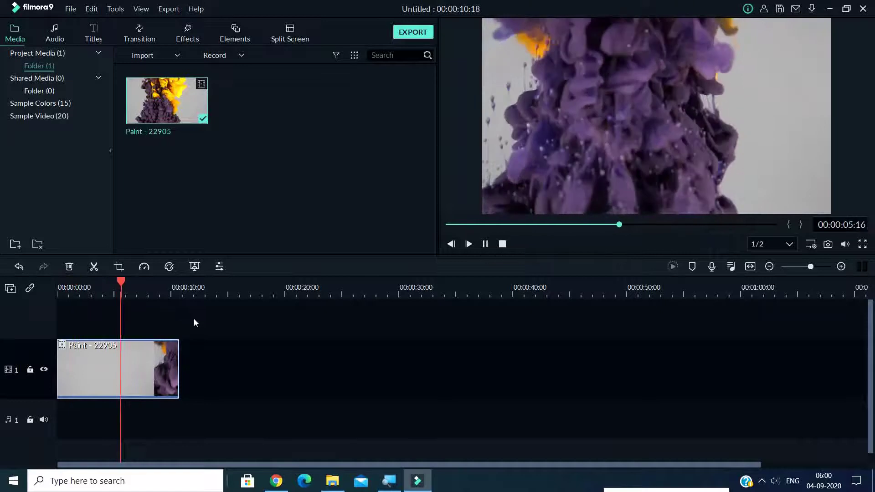
left_click_drag(120, 283, 75, 287)
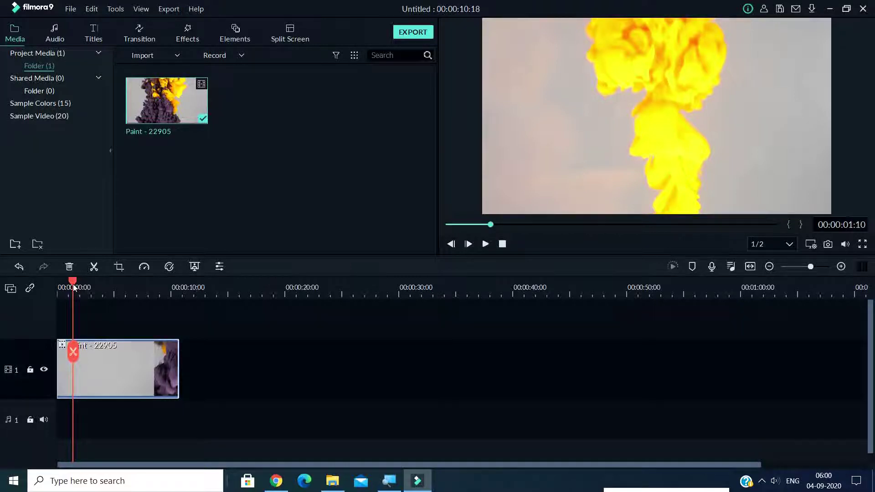
left_click_drag(75, 286, 60, 285)
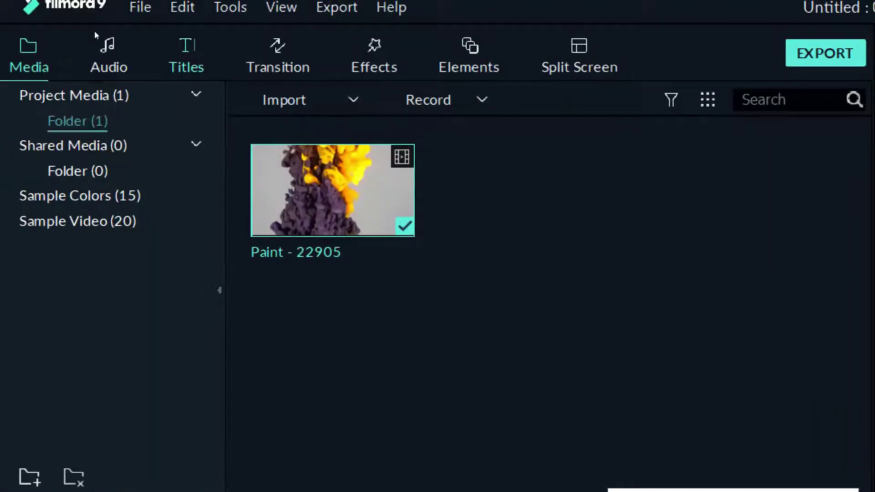
Add Title 27 on track 2 above the paint clip with the text "Tech Fever Tablet" in an orange-to-yellow gradient style.
key("alt+3")
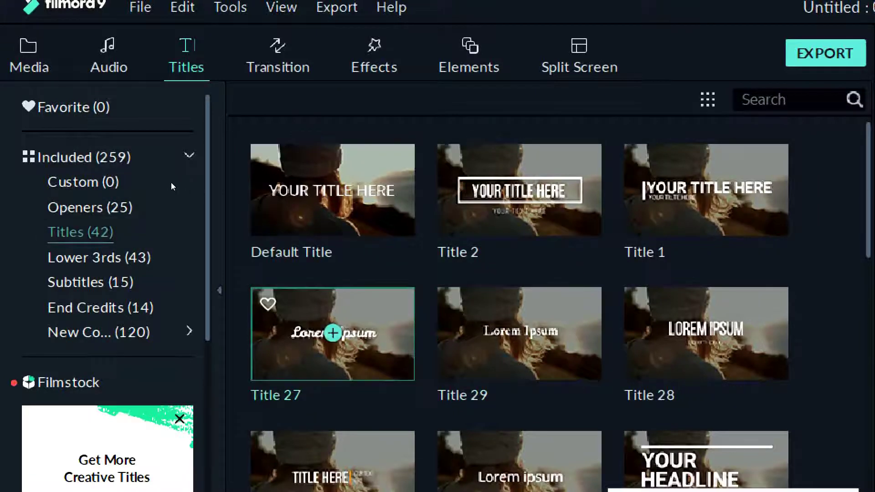
left_click_drag(333, 332, 73, 324)
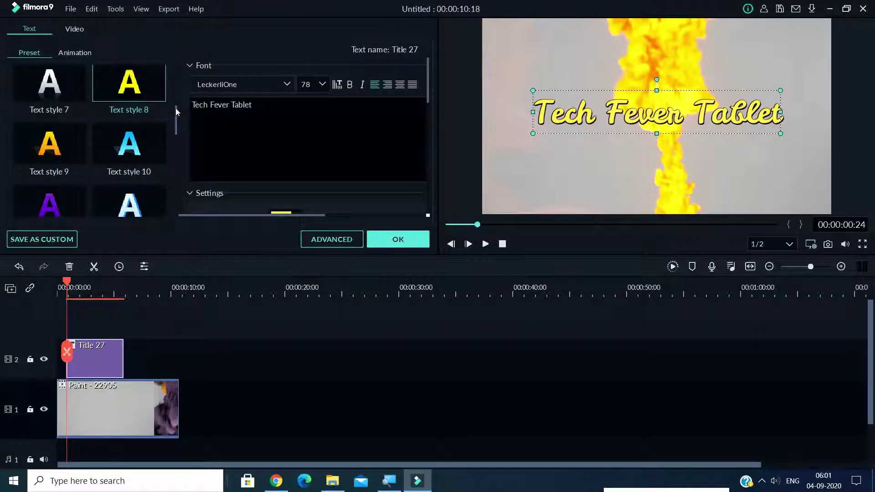
left_click_drag(176, 118, 177, 154)
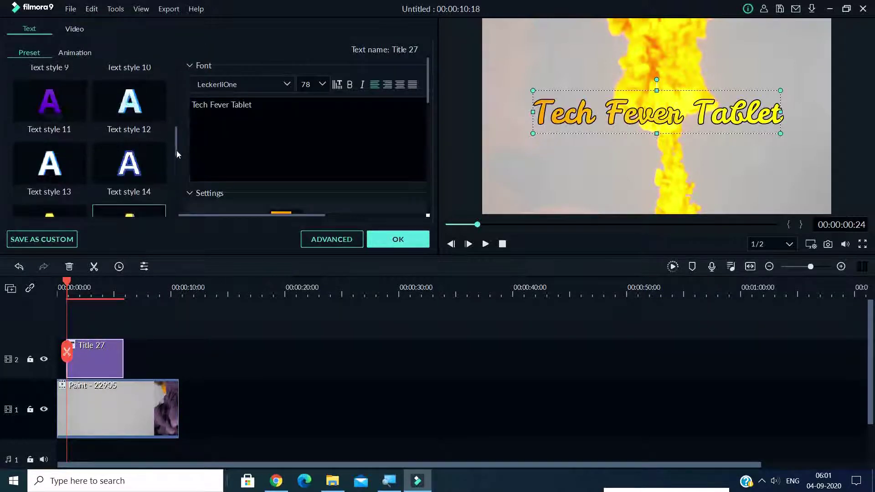
Apply the Wham! text animation to the Tech Fever Tablet title.
left_click(83, 56)
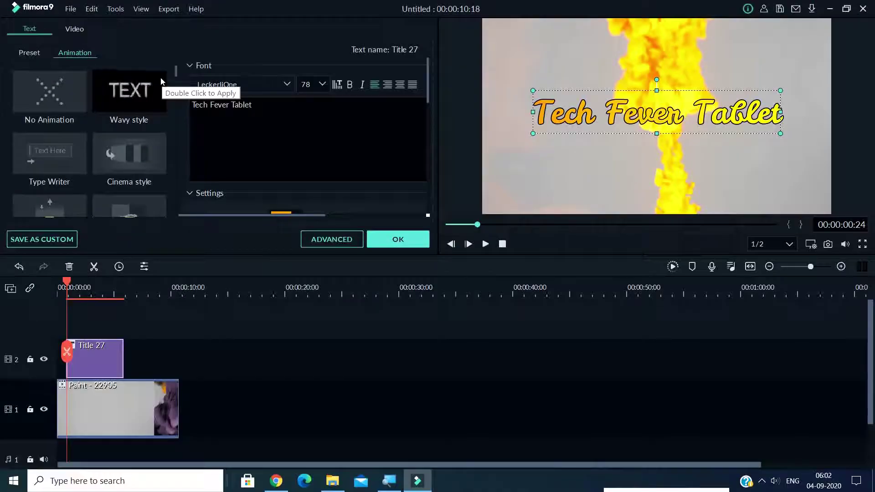
left_click_drag(176, 72, 176, 83)
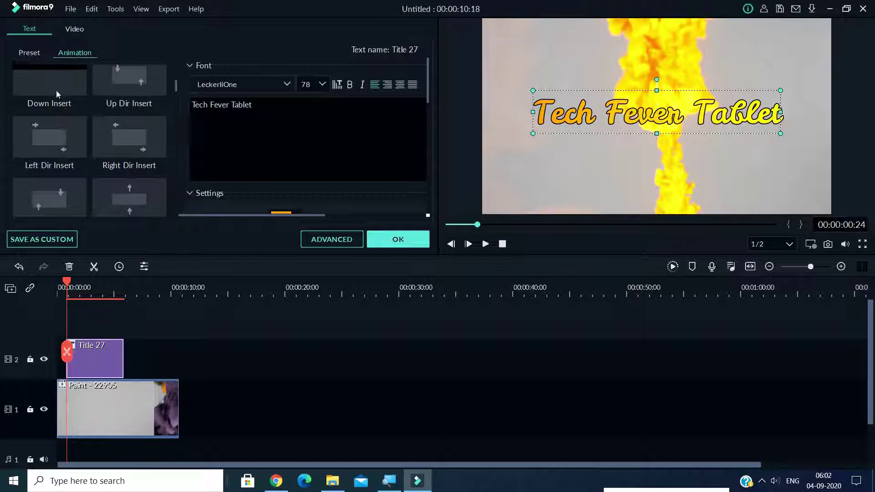
scroll(56, 89, "down", 5)
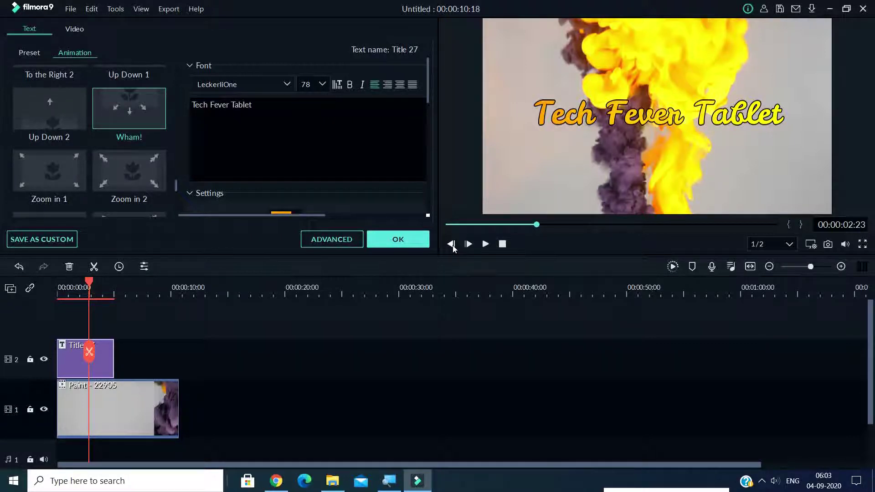
Trim the end of the Tech Fever Tablet title to 00:00:02:20 and accept the title settings.
left_click(452, 247)
left_click(452, 246)
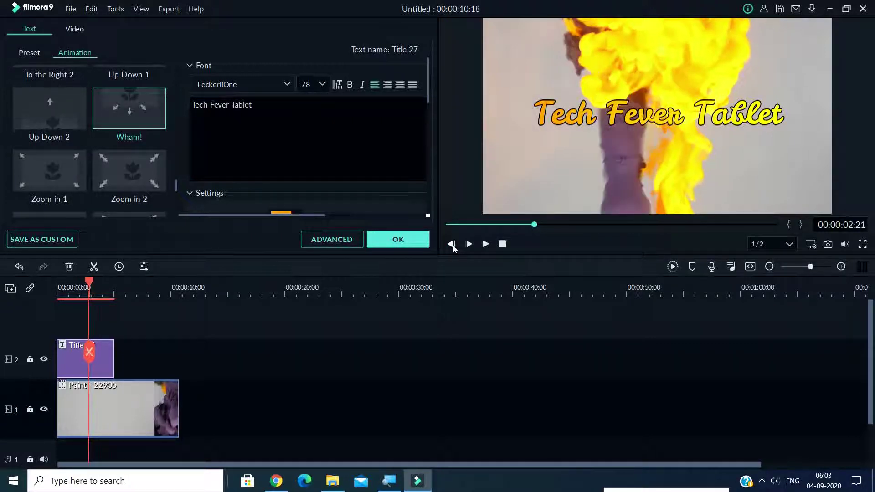
left_click(453, 246)
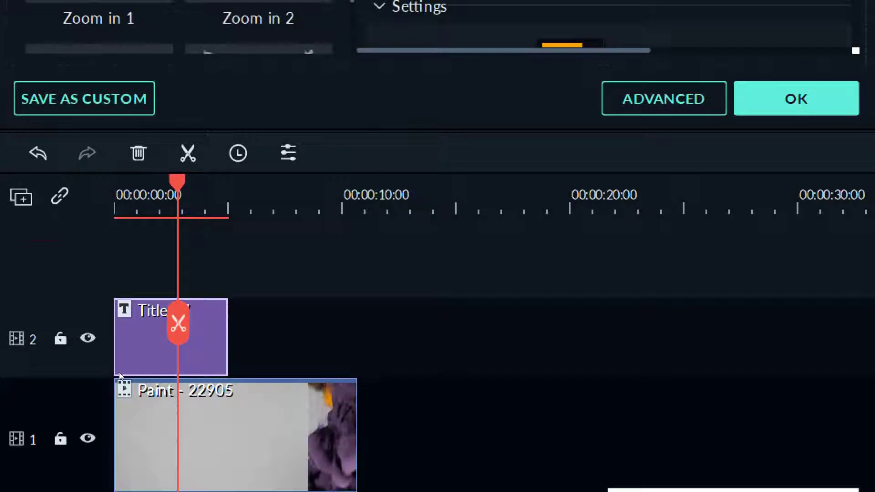
left_click_drag(112, 369, 90, 367)
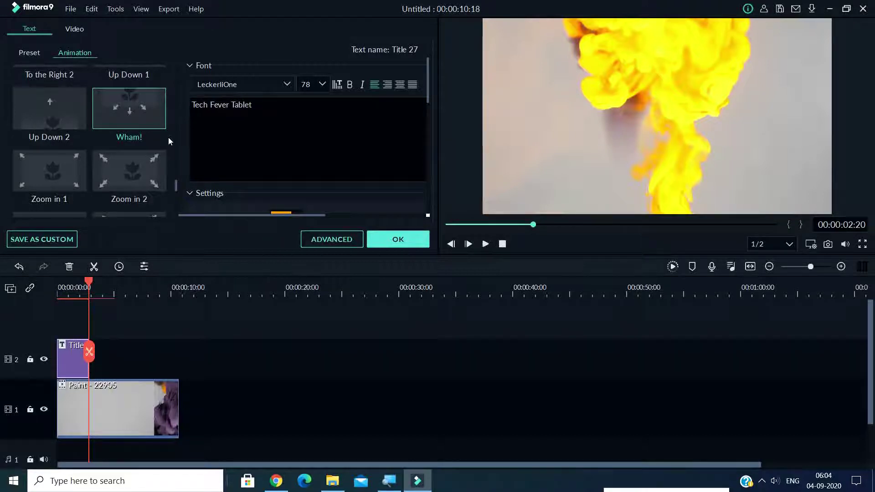
left_click(401, 247)
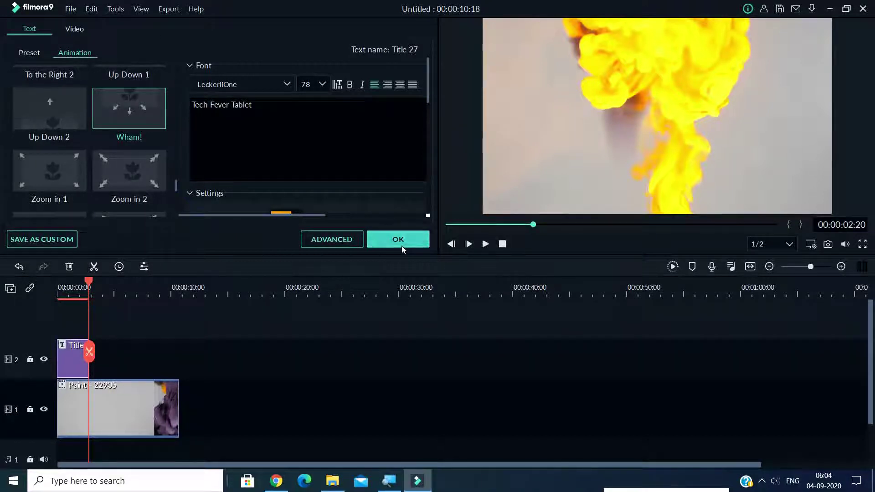
Import the techlogo image and place it on track 2 directly after the title.
left_click(16, 34)
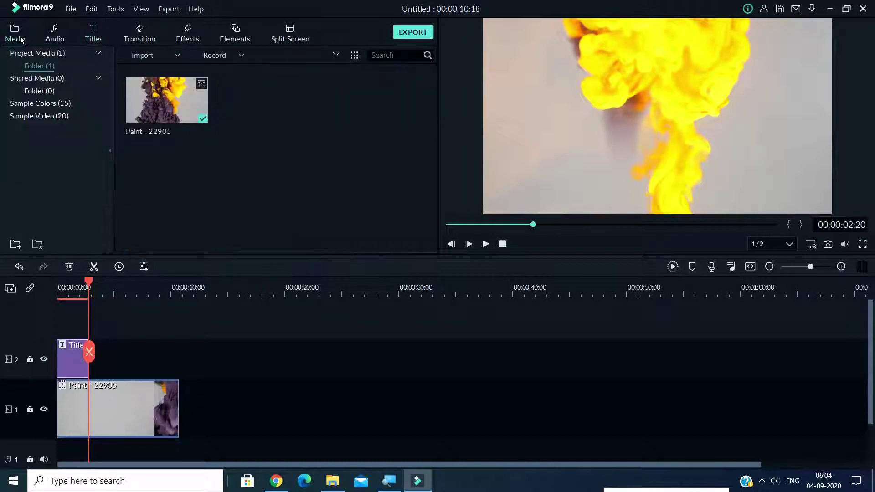
left_click(62, 10)
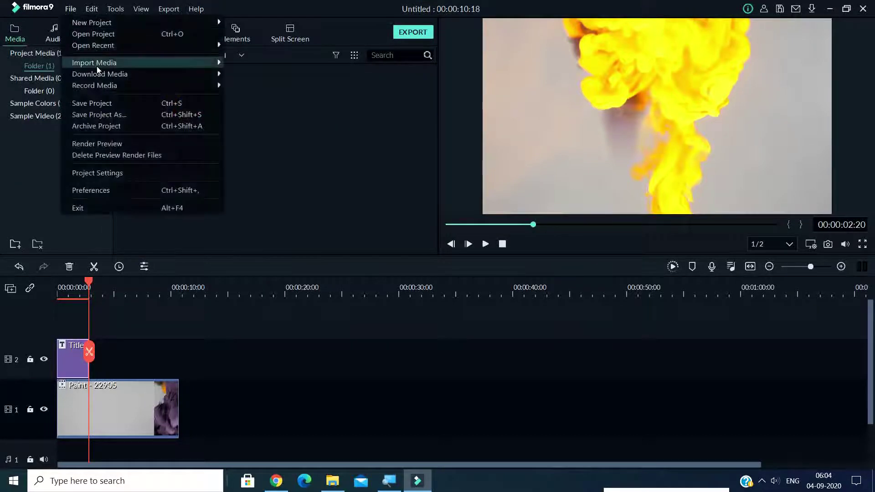
mouse_move(97, 68)
left_click(282, 63)
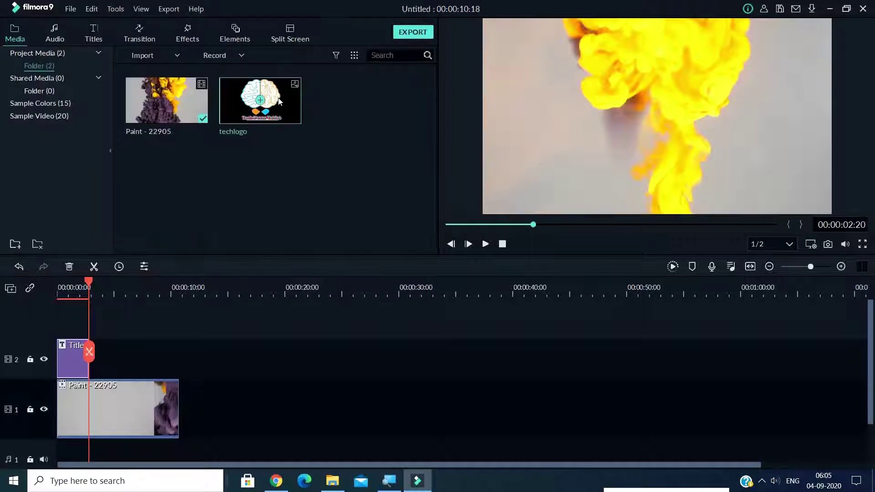
left_click_drag(269, 103, 94, 357)
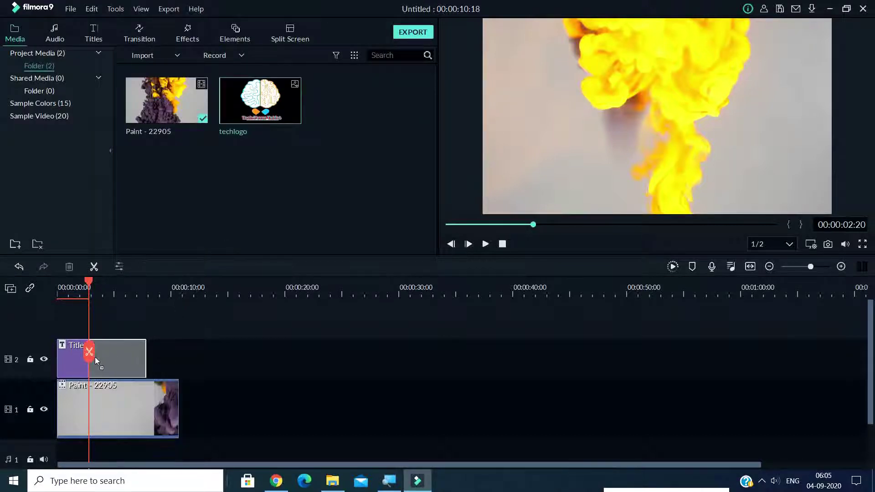
Open the motion effects of the techlogo clip and choose the Down Up 1 motion.
left_click(82, 282)
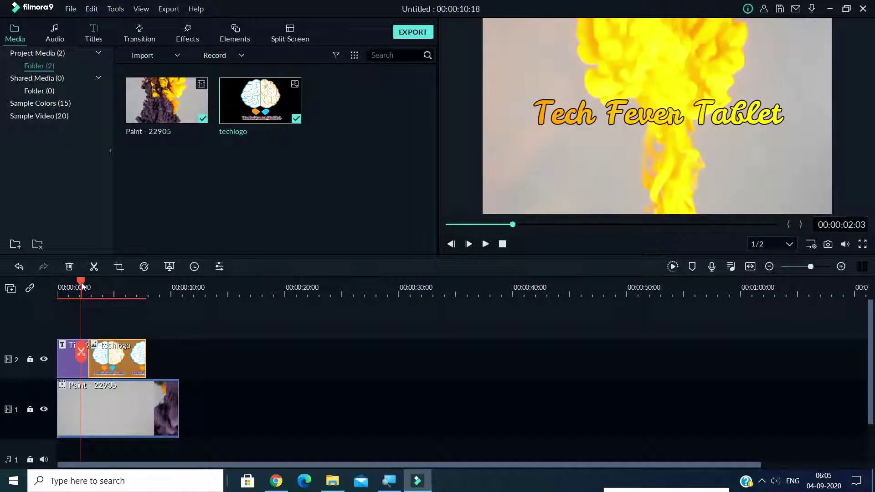
double_click(117, 358)
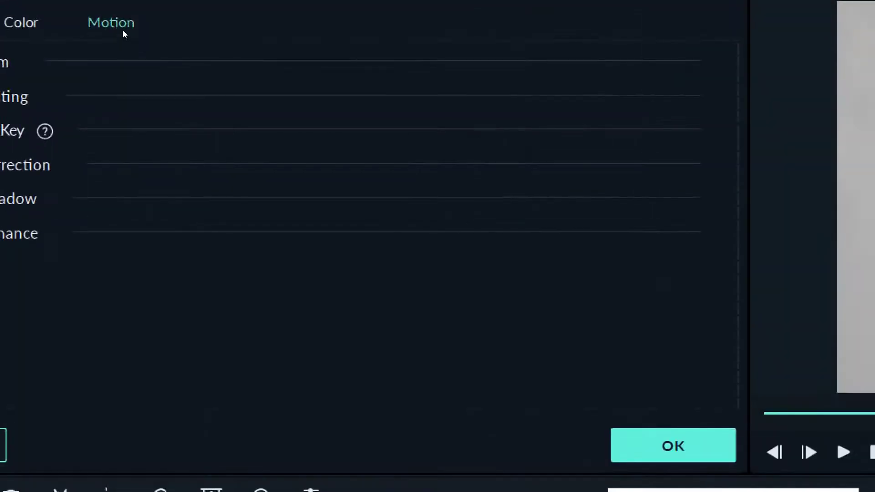
left_click(122, 30)
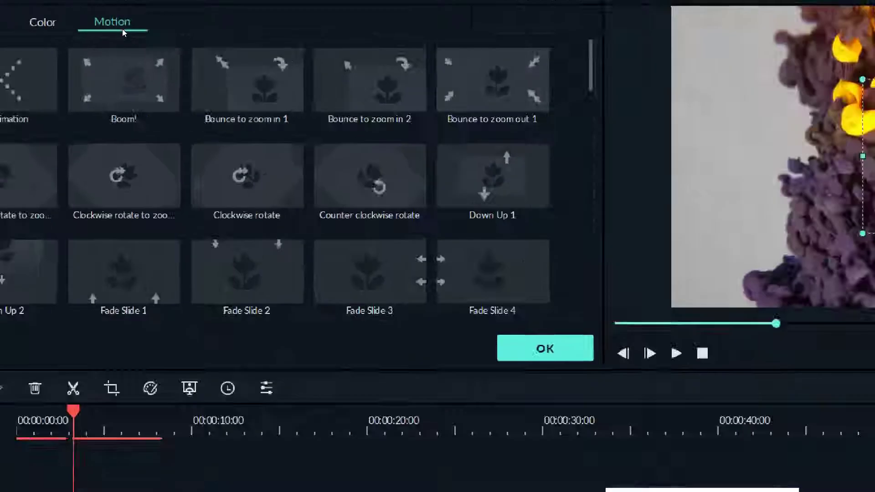
left_click(491, 177)
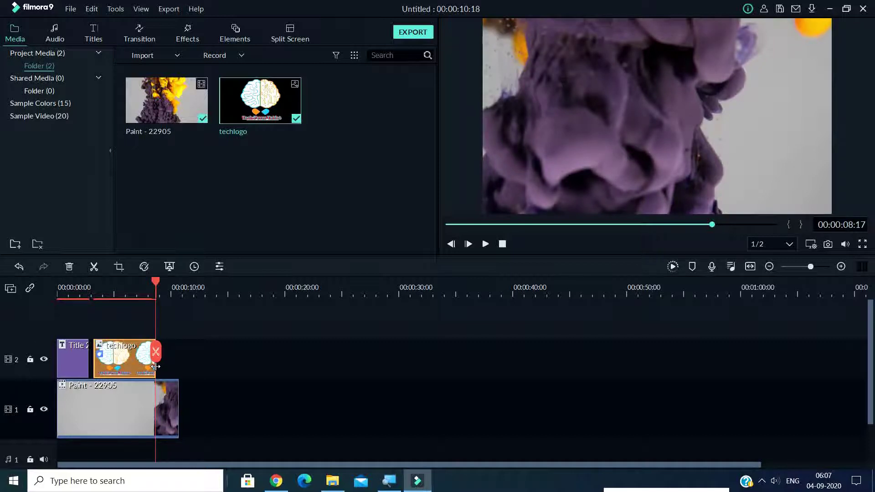
Add Title 2 after the techlogo clip, ending with the paint clip, with the texts "TECHNOLOGY IN HAND" and "DOOR FOR LEARNING".
left_click(94, 37)
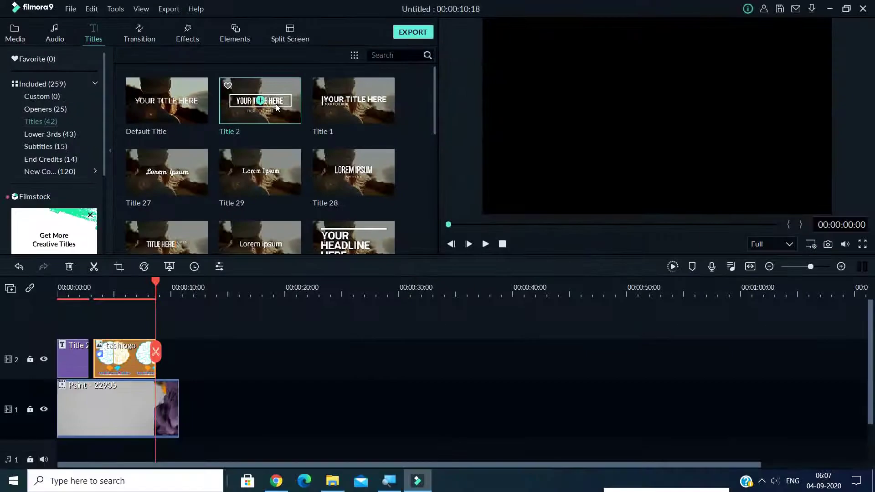
left_click_drag(274, 107, 172, 366)
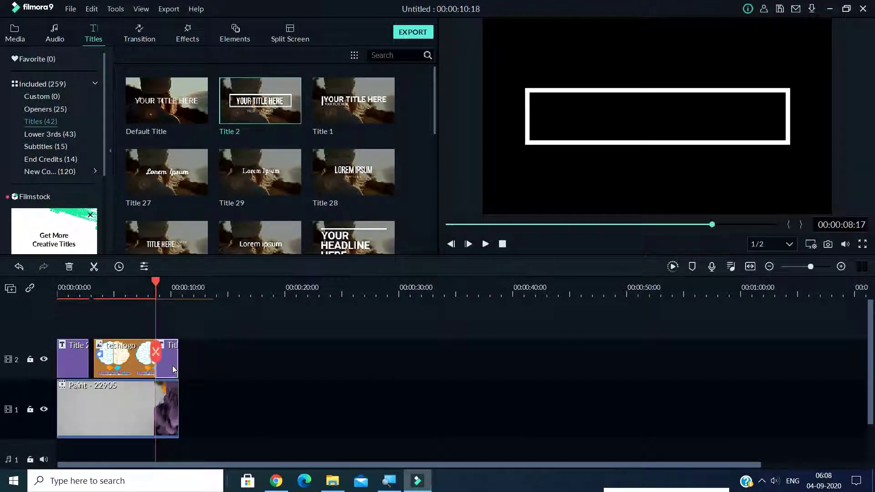
double_click(165, 368)
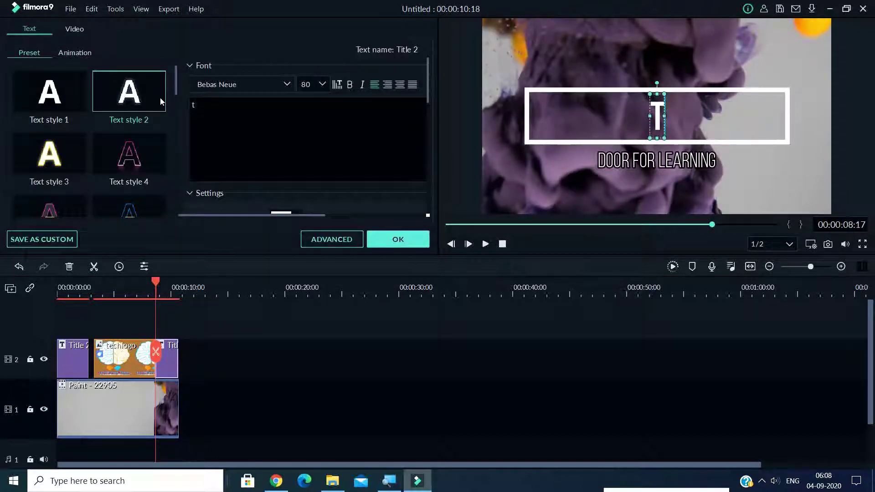
type("ECHNOLOGY IN HAND")
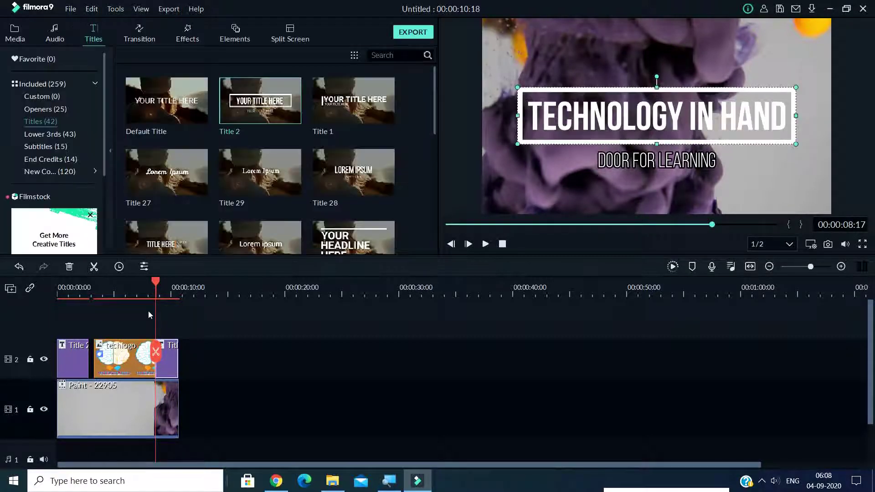
Play the intro on the timeline from the beginning through to the end of the paint clip.
left_click_drag(156, 283, 53, 282)
key("space")
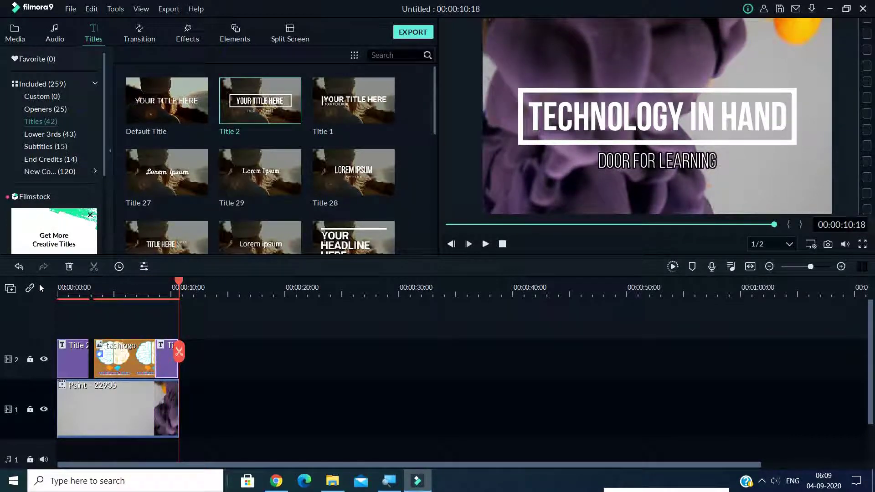
left_click_drag(179, 281, 183, 303)
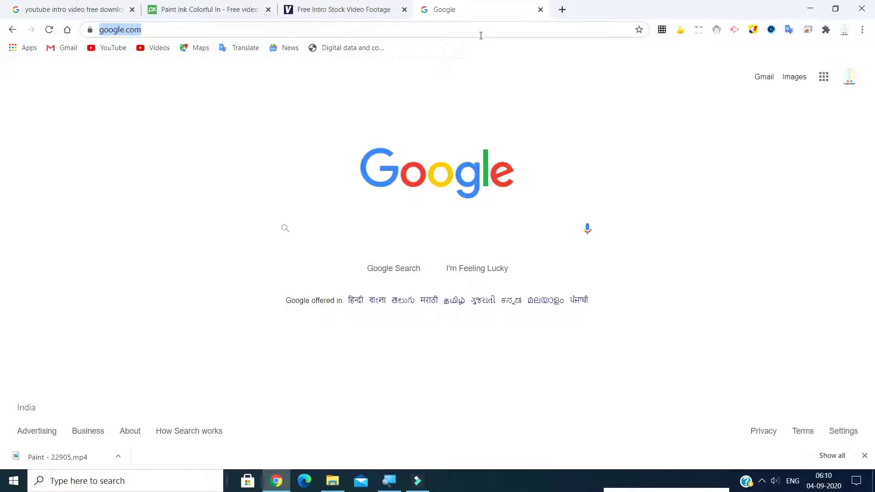
Switch to Chrome, go to the audio library in YouTube Studio and open Audio Library Classic.
type("y")
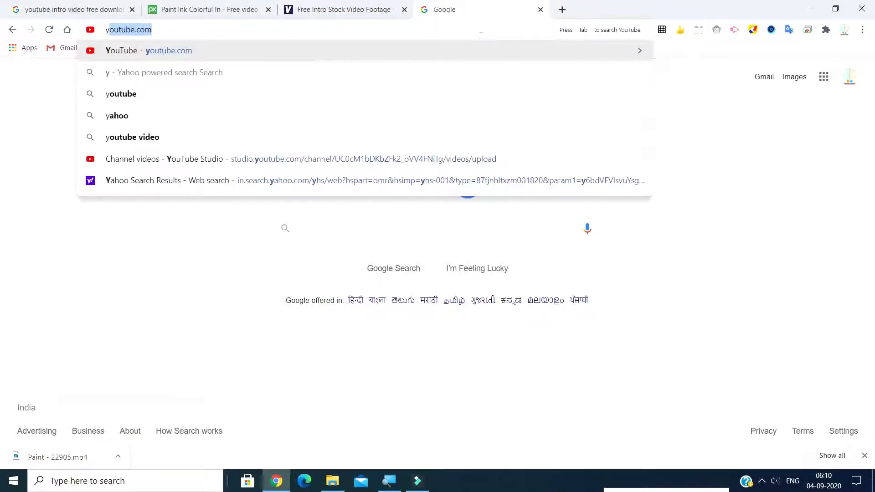
key("Return")
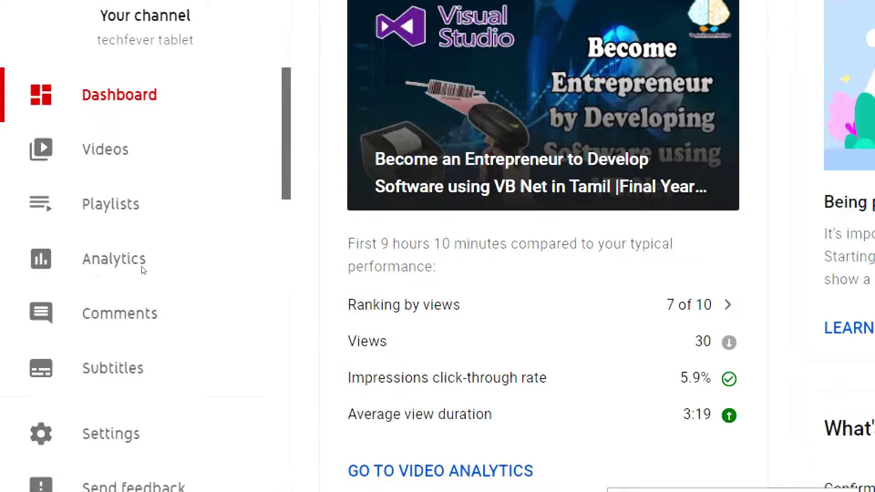
scroll(143, 479, "down", 2)
scroll(144, 310, "down", 4)
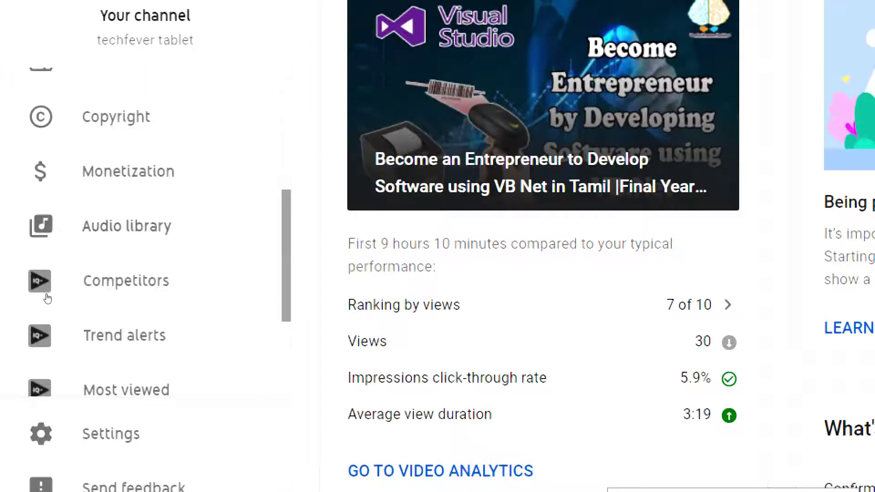
left_click(47, 226)
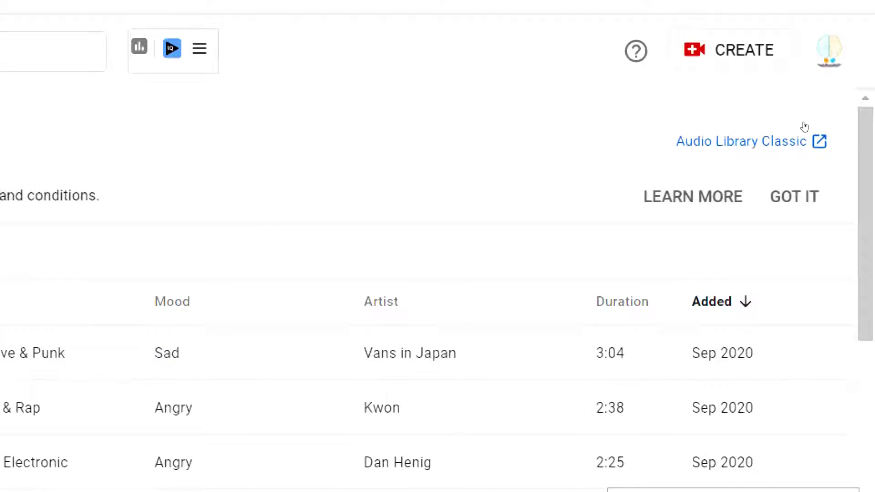
left_click(805, 127)
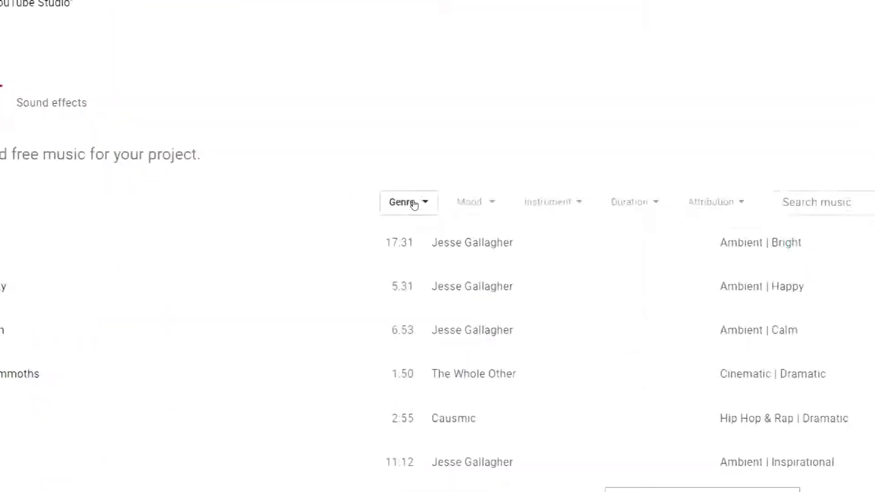
Look through the genre, mood, instrument and duration filters of the free music and filter the tracks to durations of < :30.
left_click(422, 205)
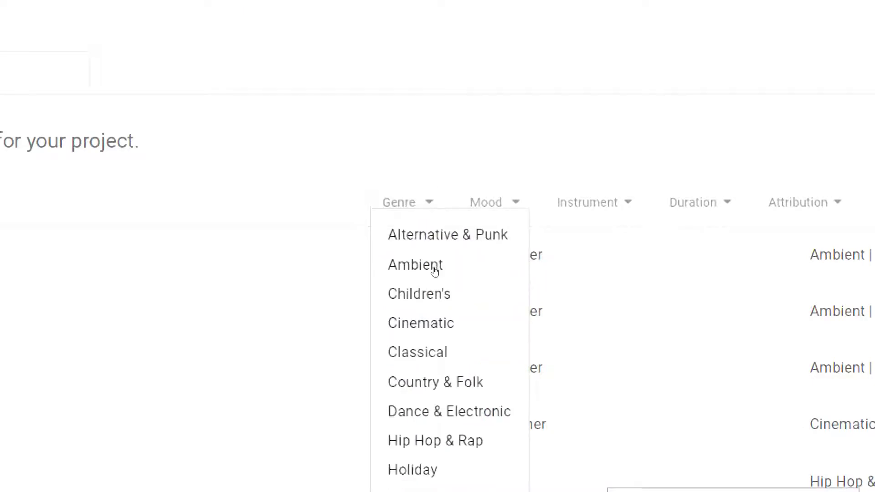
left_click(462, 204)
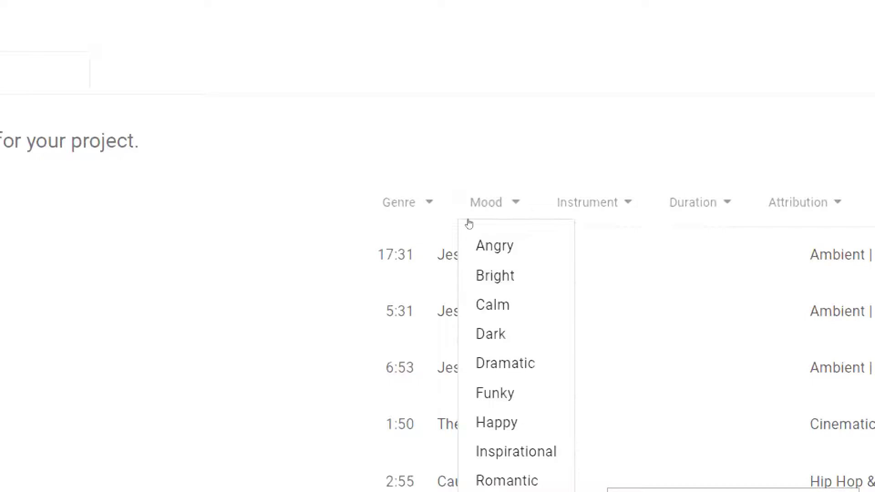
key("Tab")
key("Return")
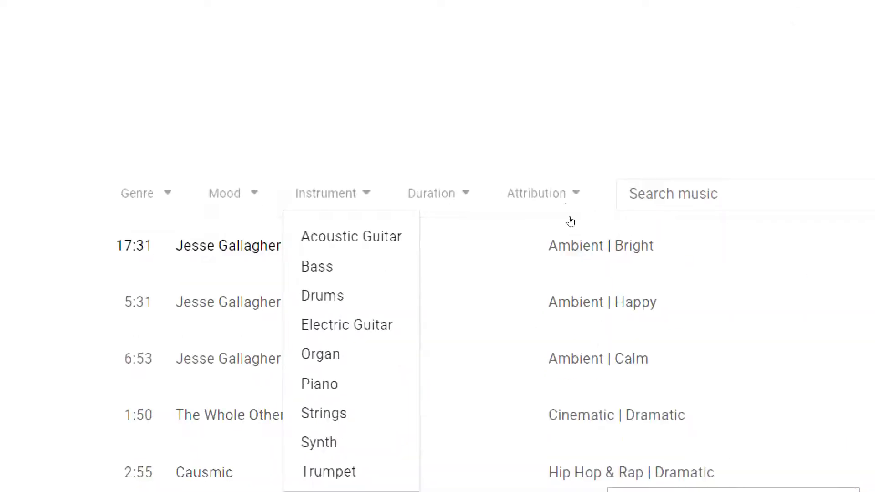
key("Tab")
key("Return")
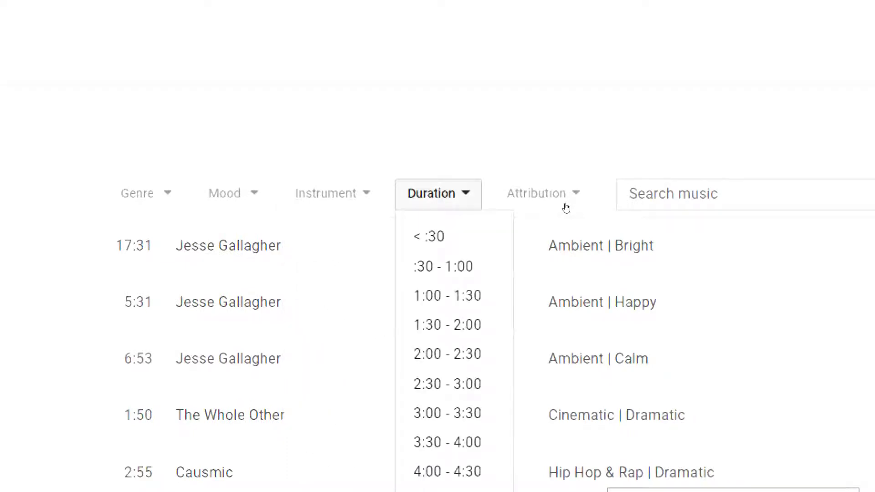
key("Tab")
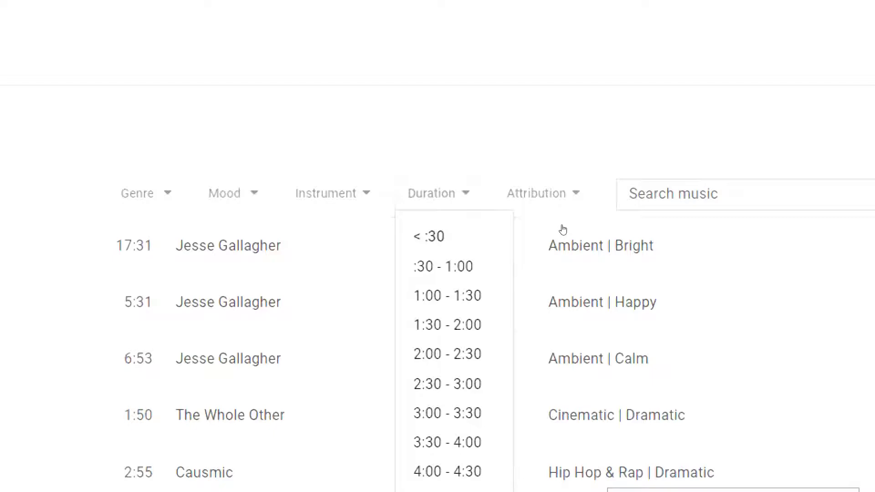
key("shift+Tab")
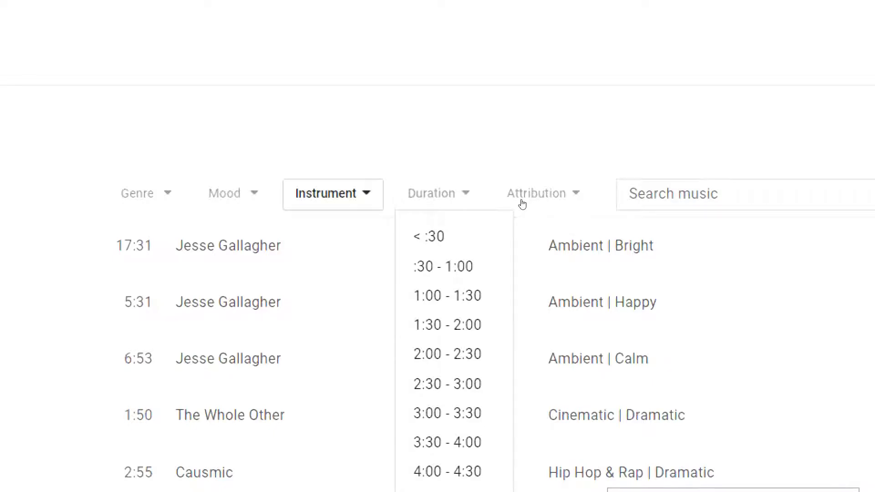
left_click(429, 236)
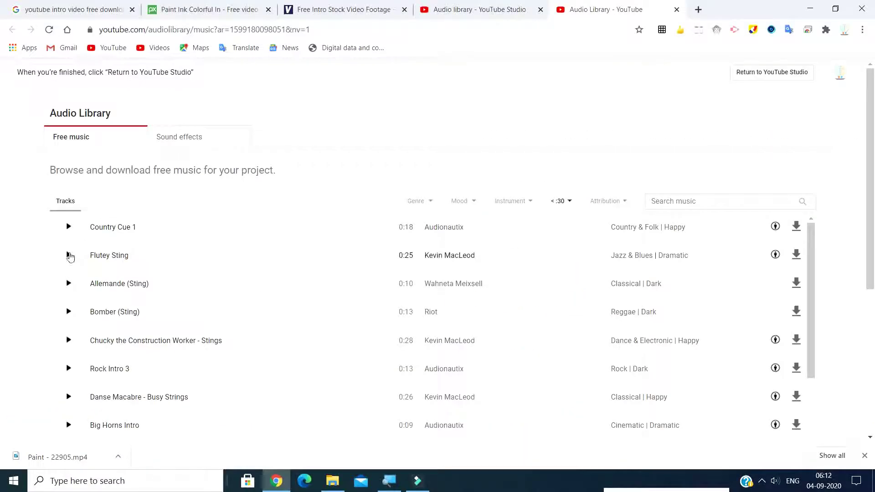
Listen to the Flutey Sting, Bomber (Sting) and Chucky the Construction Worker - Stings tracks.
left_click(69, 258)
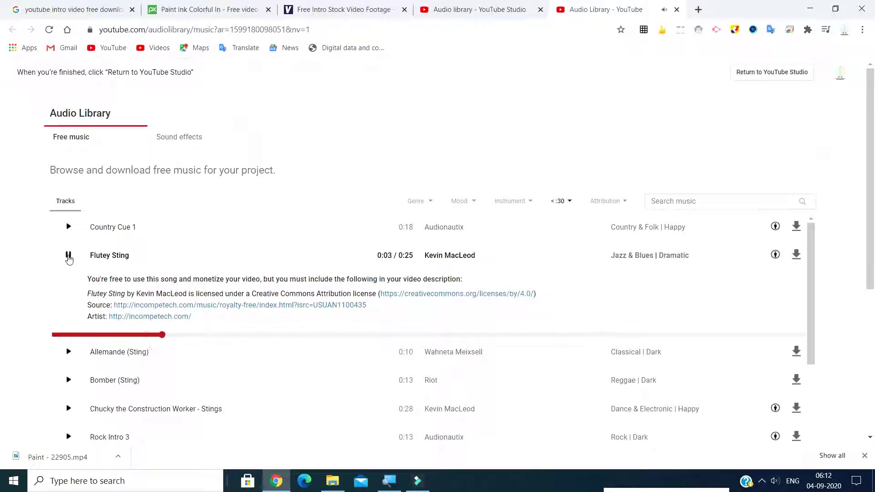
left_click(69, 380)
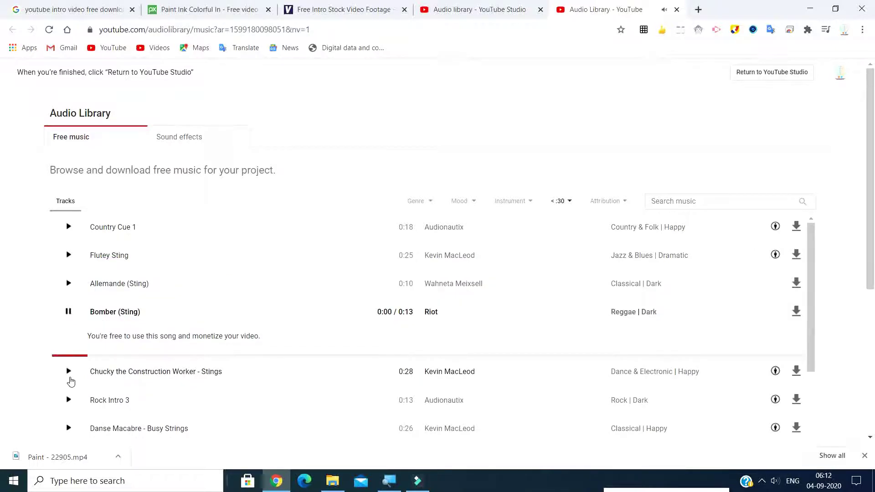
left_click(69, 371)
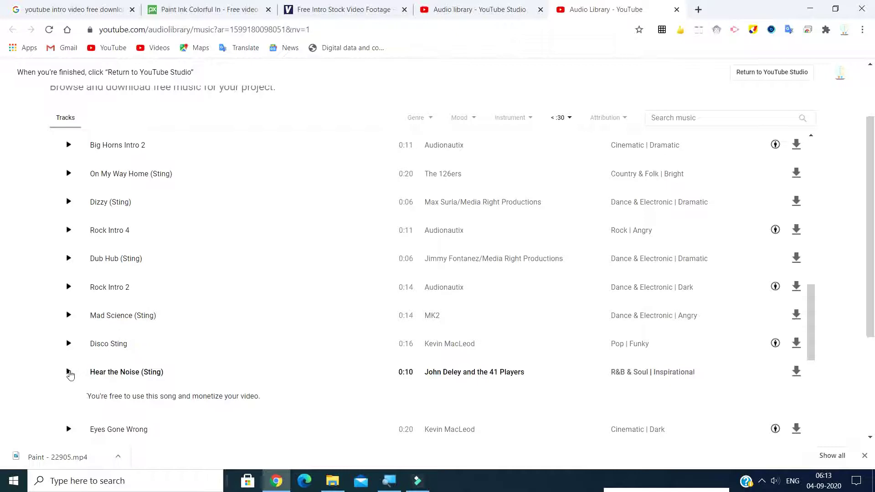
Listen to the Hear the Noise (Sting) track and download it.
left_click(68, 372)
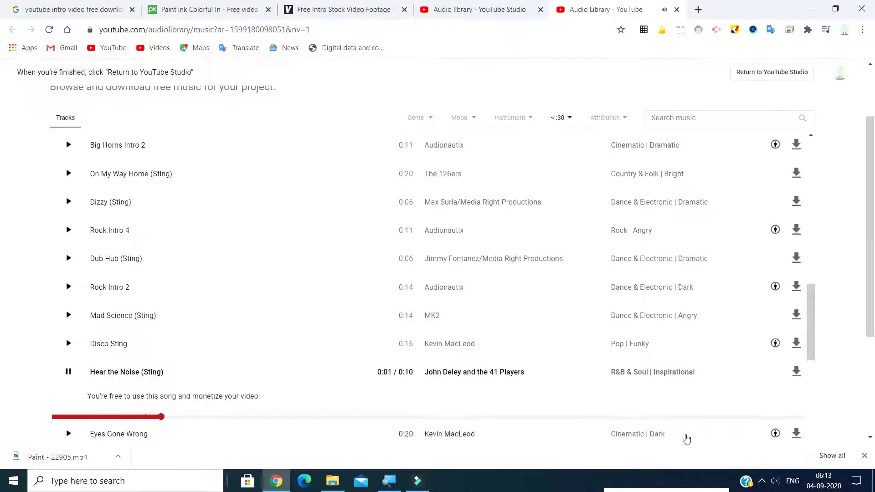
scroll(816, 367, "down", 3)
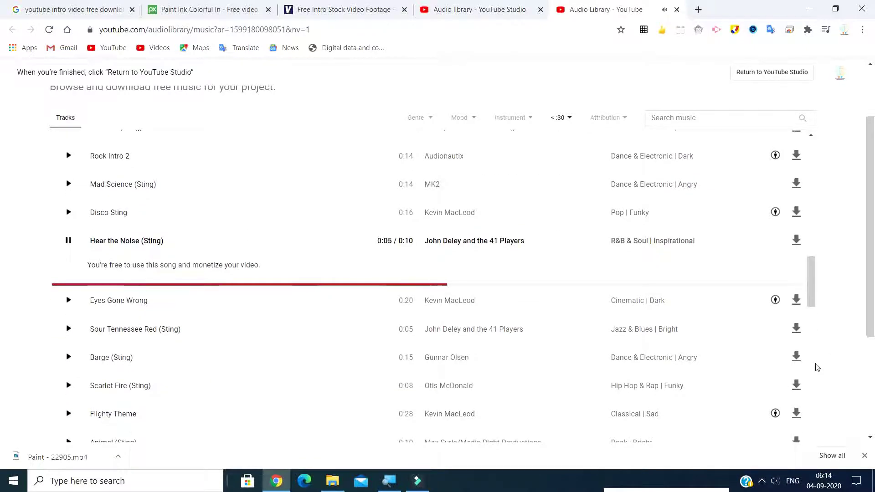
left_click(796, 246)
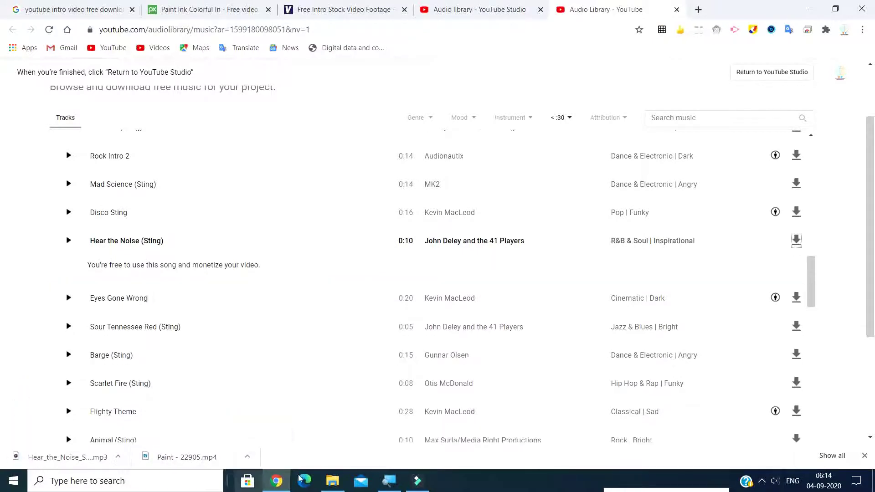
Switch to Filmora9 and import the downloaded Hear the Noise (Sting) audio file into the project media.
left_click(417, 480)
left_click(71, 8)
left_click(230, 4)
left_click(75, 9)
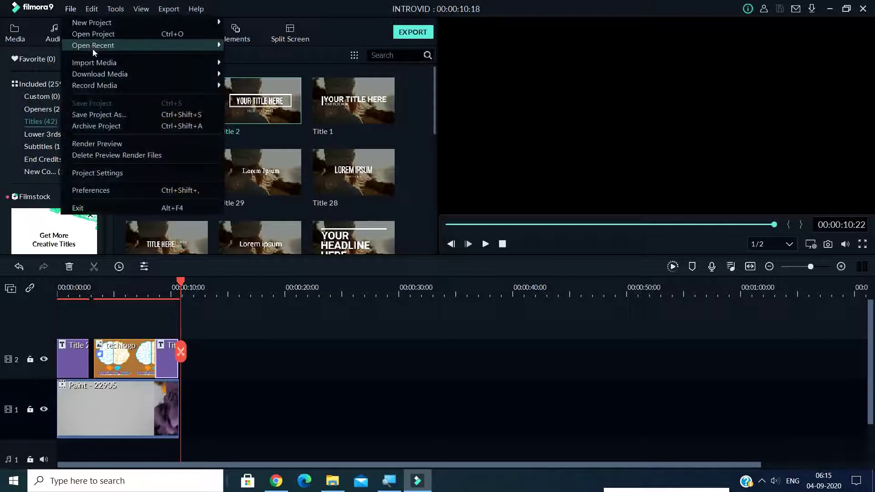
mouse_move(96, 62)
left_click(273, 65)
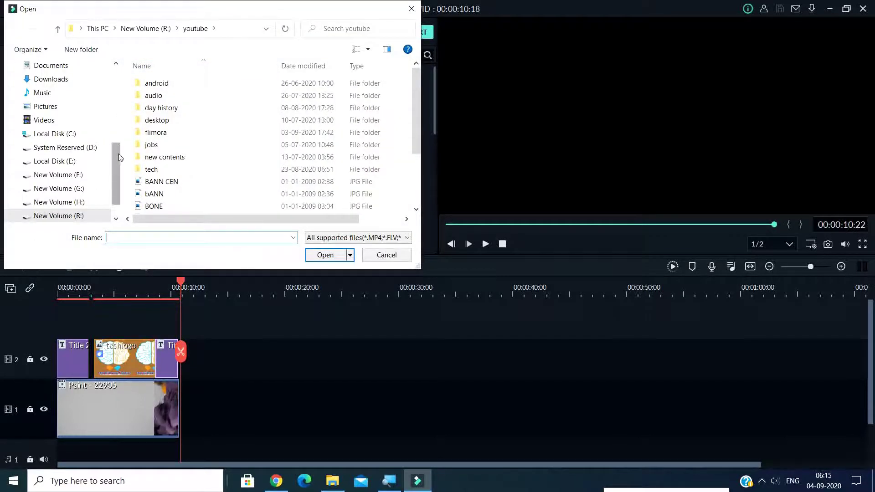
key("Escape")
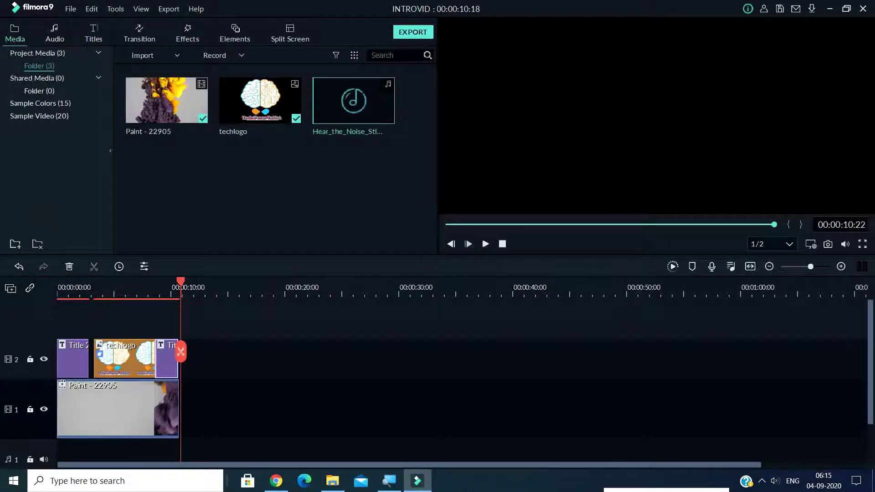
Place the Hear the Noise audio on audio track 1, trim its end to match the paint clip, and play the project from the start.
left_click_drag(394, 109, 116, 426)
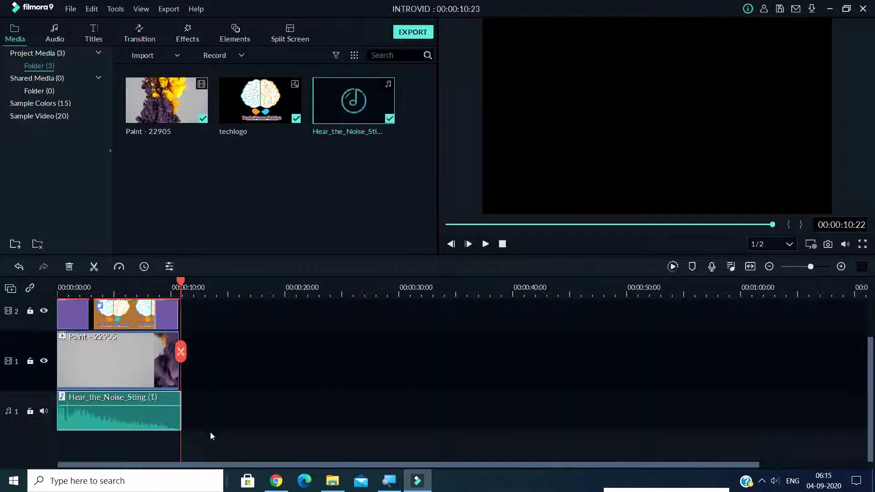
left_click_drag(180, 419, 178, 419)
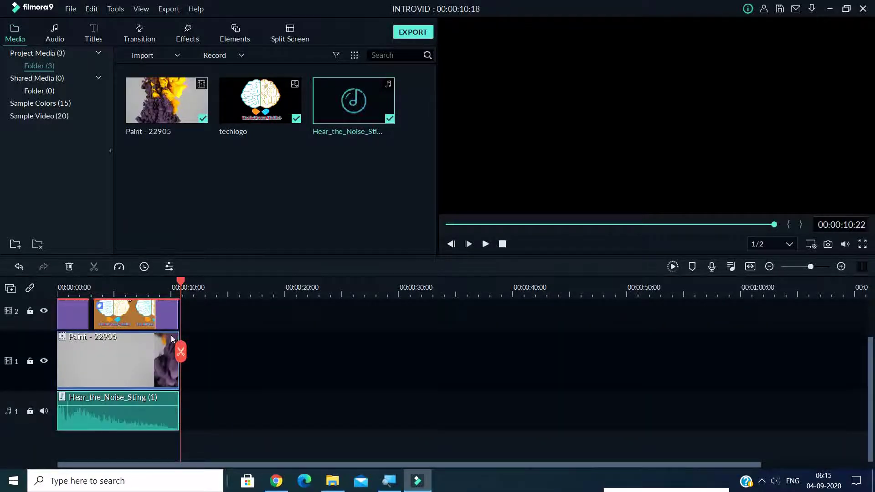
left_click_drag(181, 277, 1, 317)
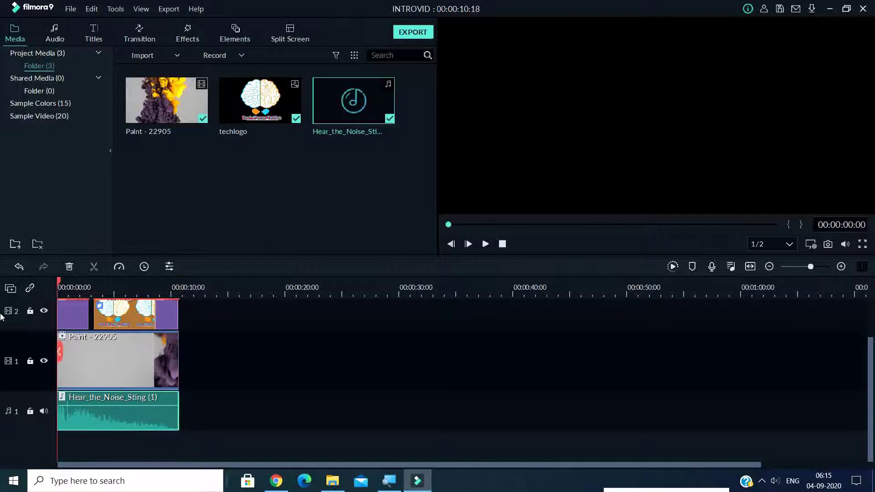
left_click(487, 246)
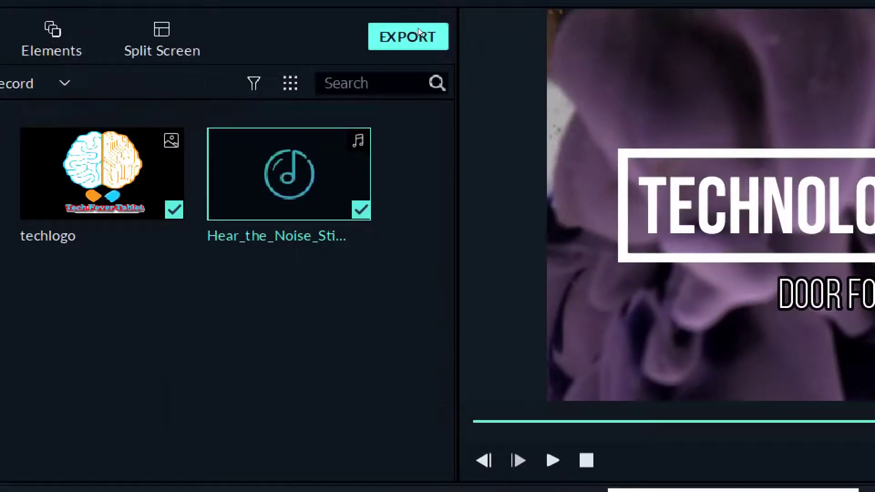
Export the project as an MP4 named mychannelintro to R:/youtube/flimora, accepting the encoding settings, and play the exported file.
left_click(418, 31)
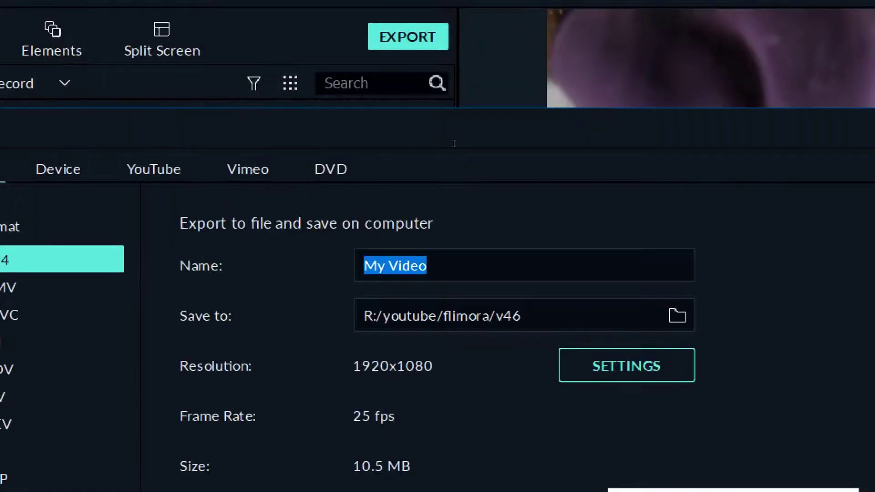
key("BackSpace")
type("mychannelintro")
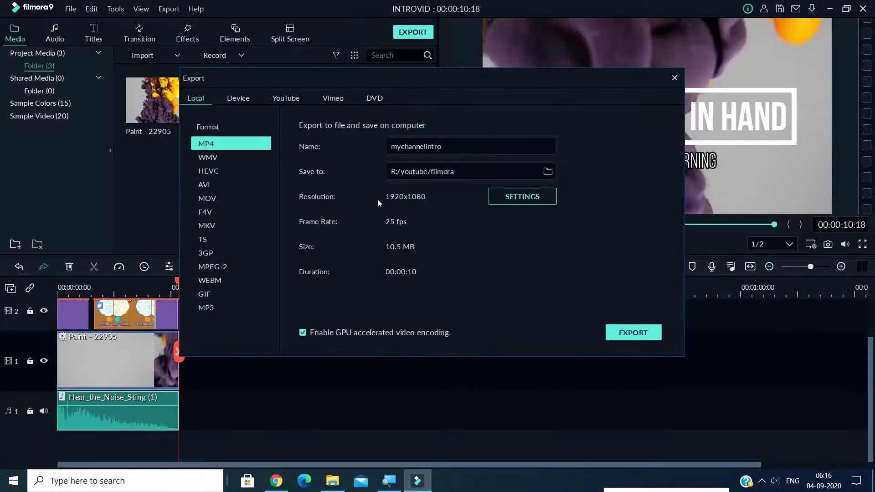
left_click(501, 197)
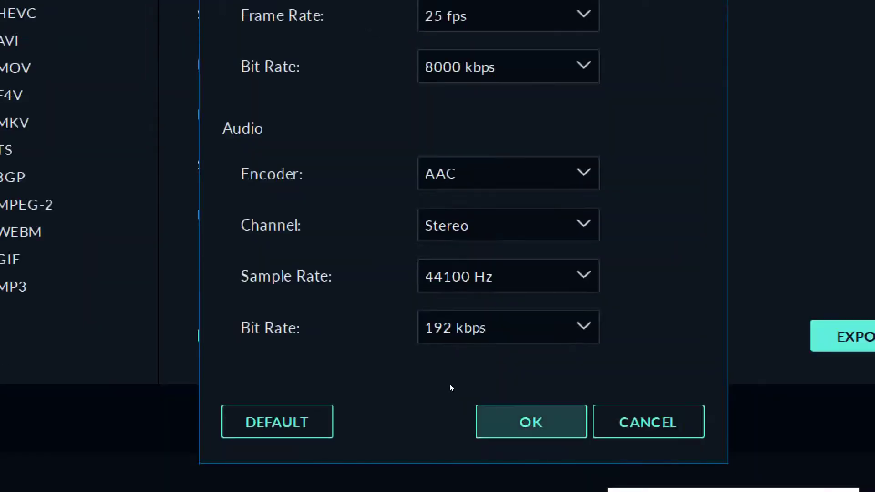
key("Return")
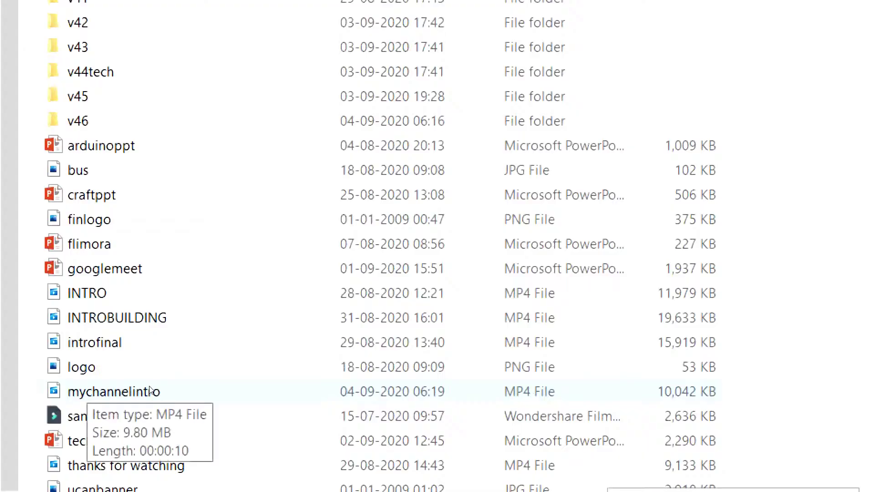
double_click(150, 391)
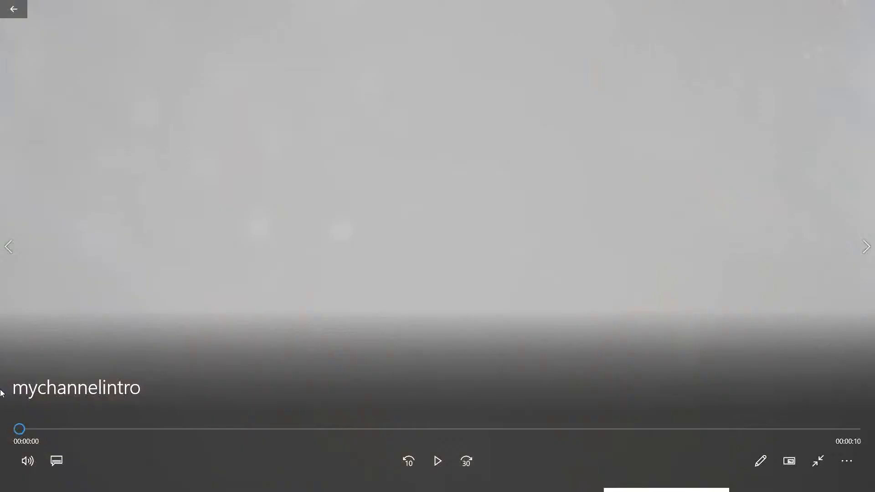